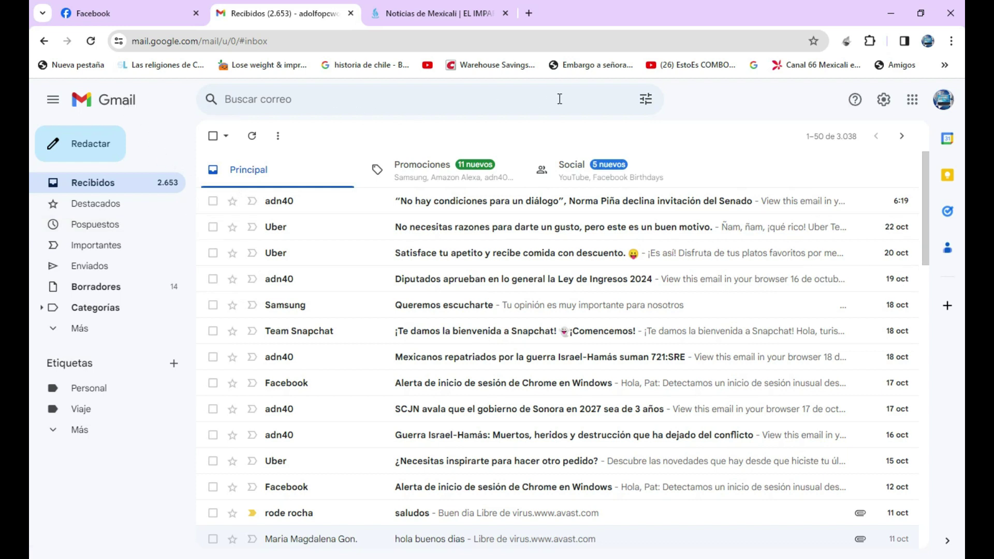
- Open Google Drive from the Gmail inbox
left_click(913, 102)
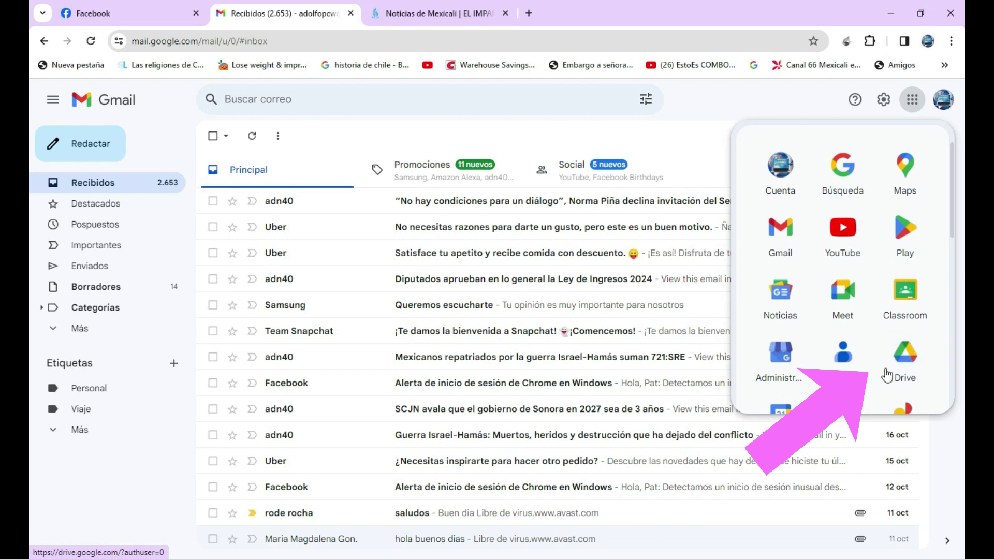
left_click(903, 350)
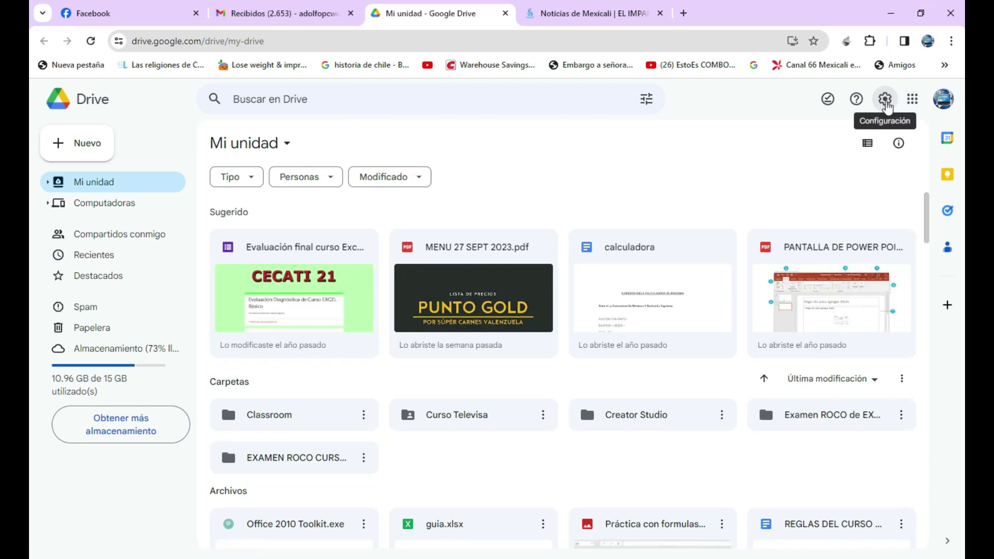
left_click(918, 103)
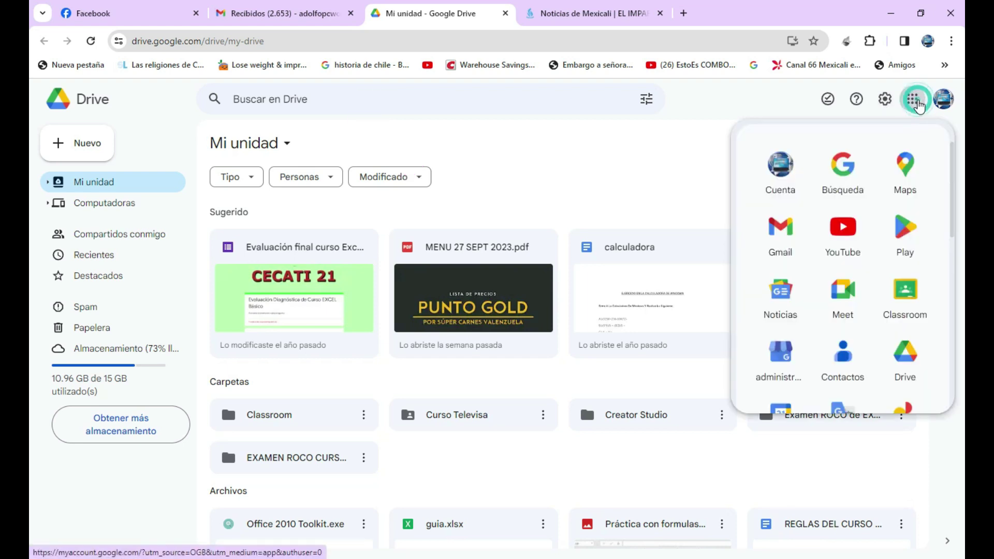
left_click(917, 104)
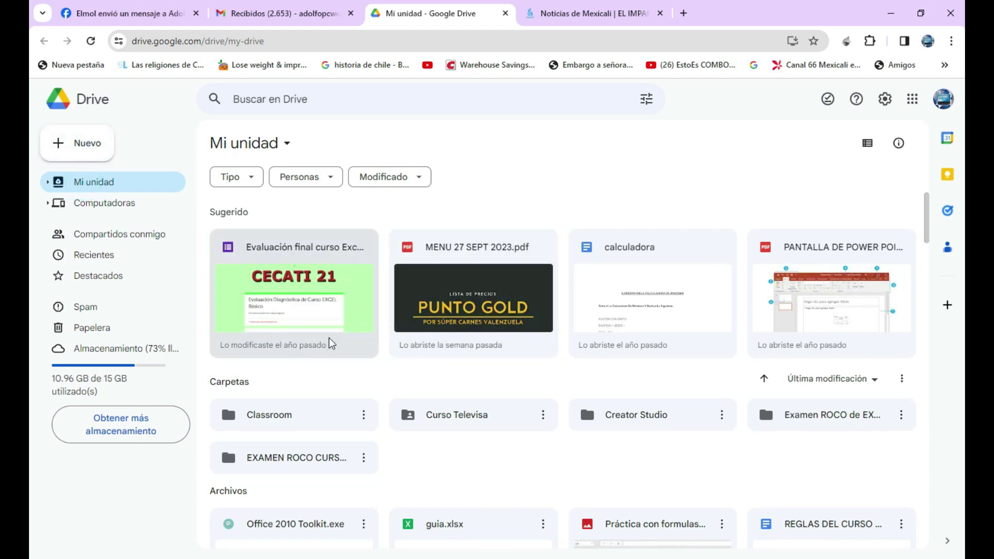
- Look through the Drive sections Computadoras, Compartidos conmigo, Recientes, Destacados, Spam and Papelera
left_click(90, 203)
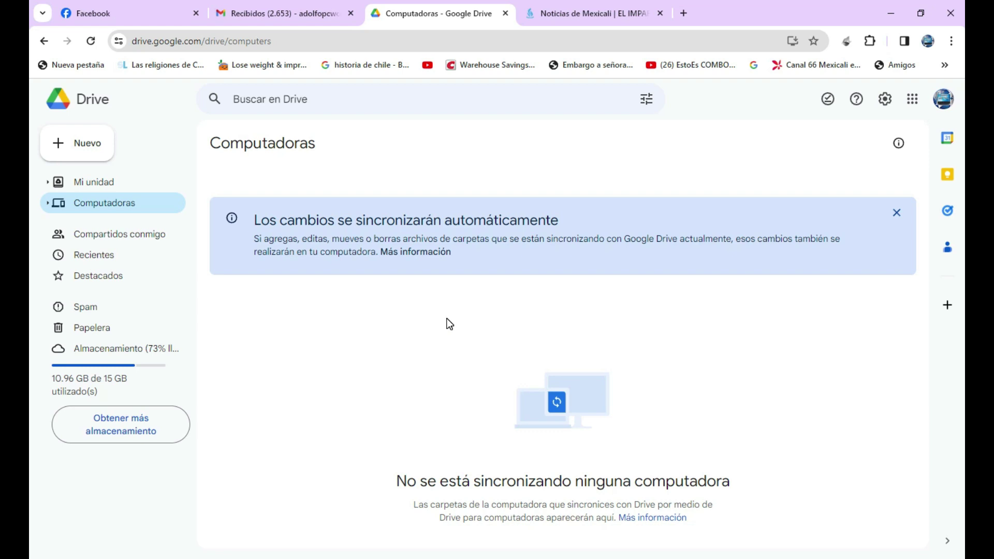
left_click(112, 230)
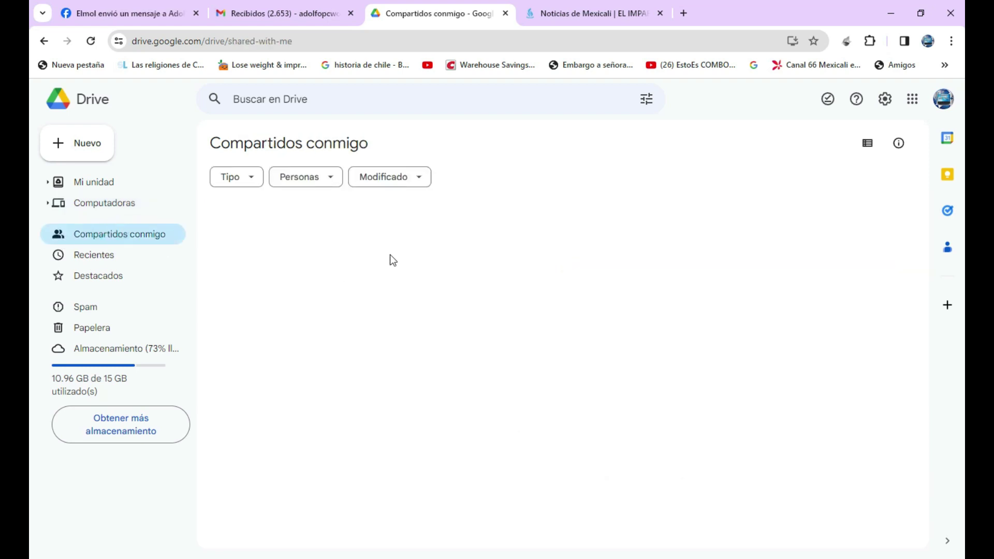
scroll(320, 344, "down", 2)
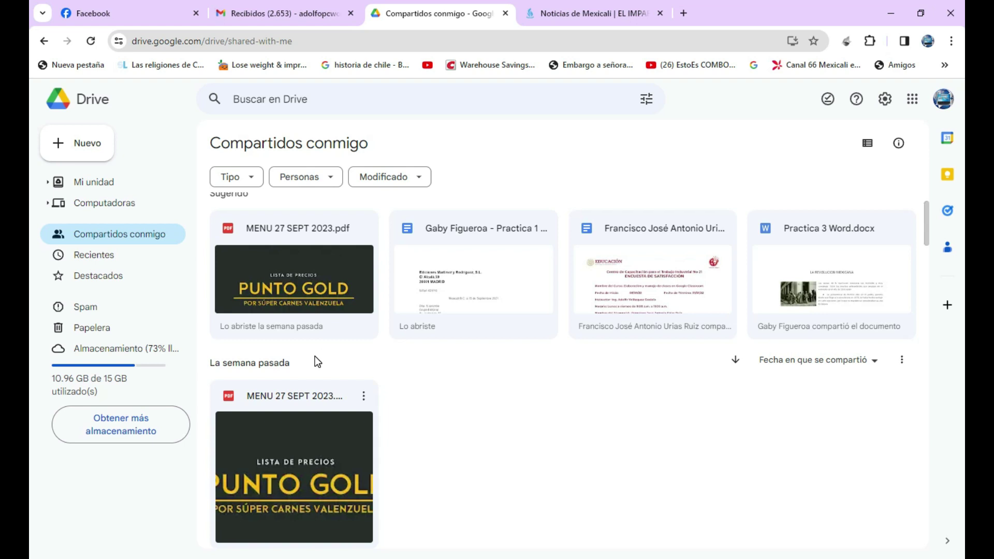
left_click(105, 262)
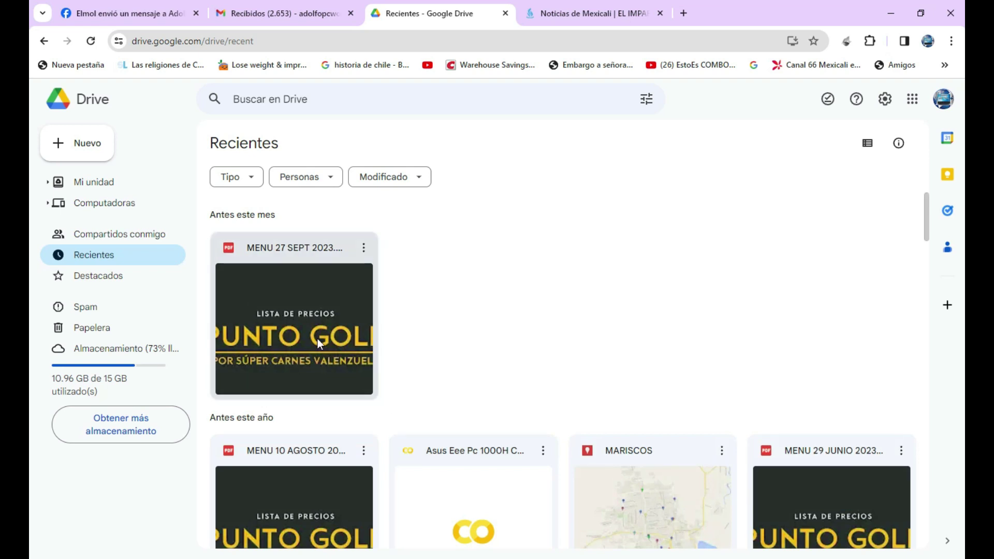
left_click(102, 276)
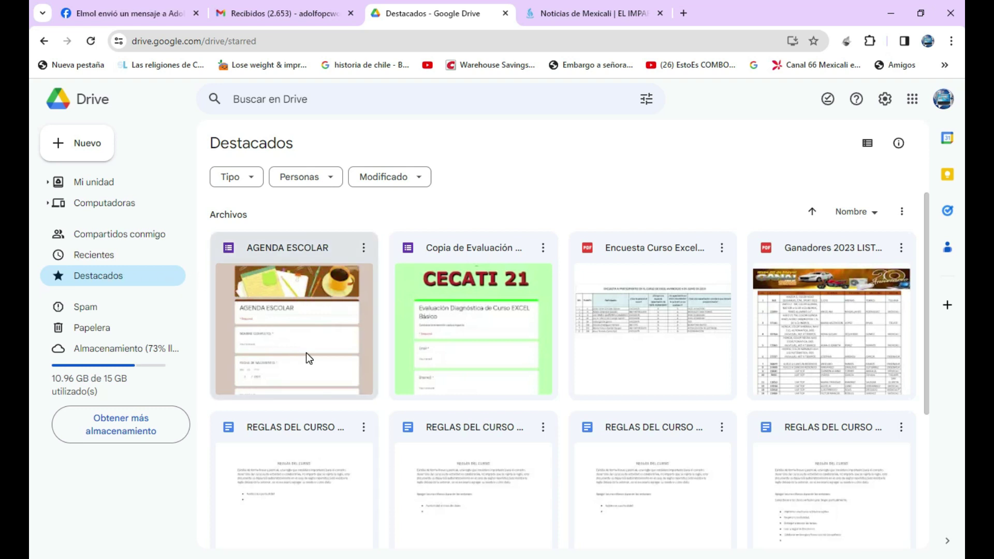
left_click(84, 307)
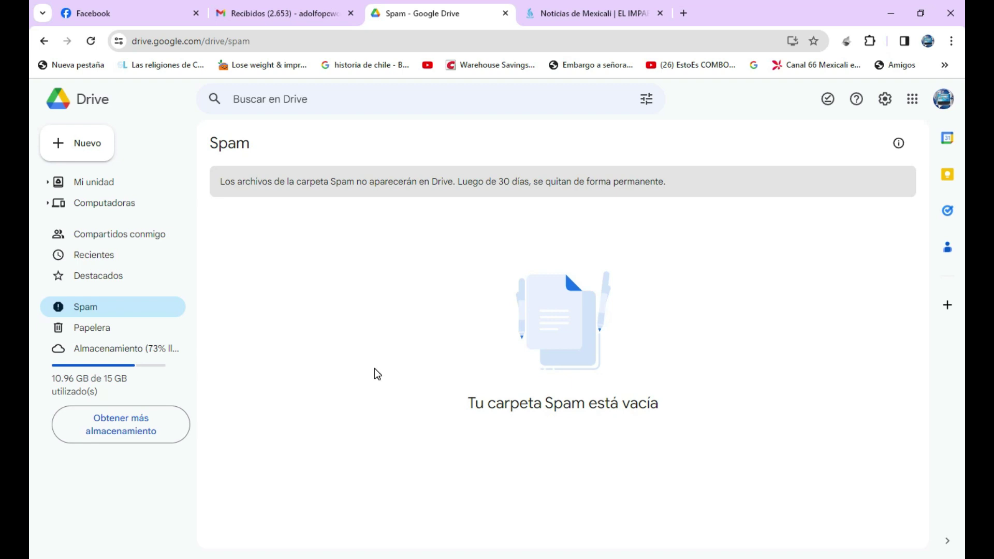
left_click(94, 328)
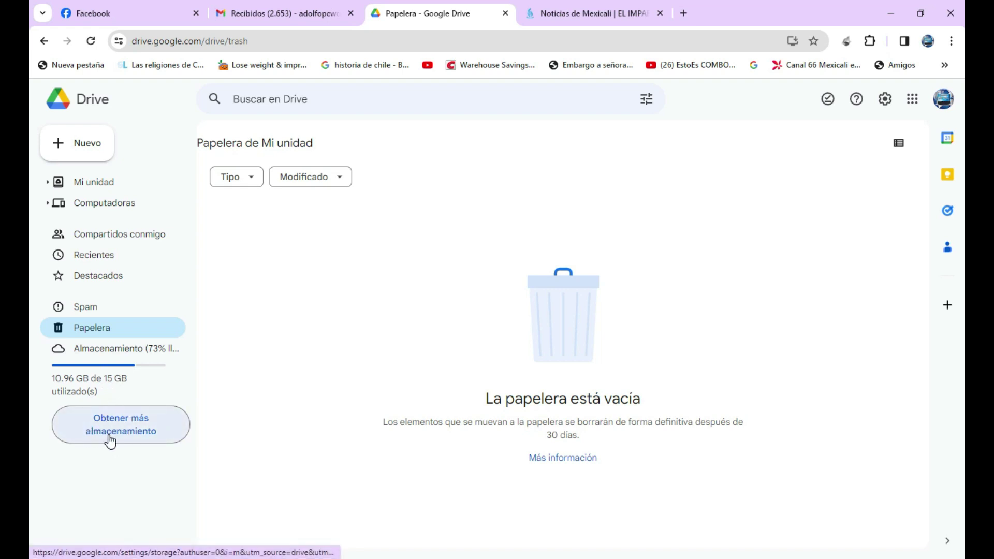
- Review the prices and features of the Google One plans for more storage, and close that page
left_click(126, 432)
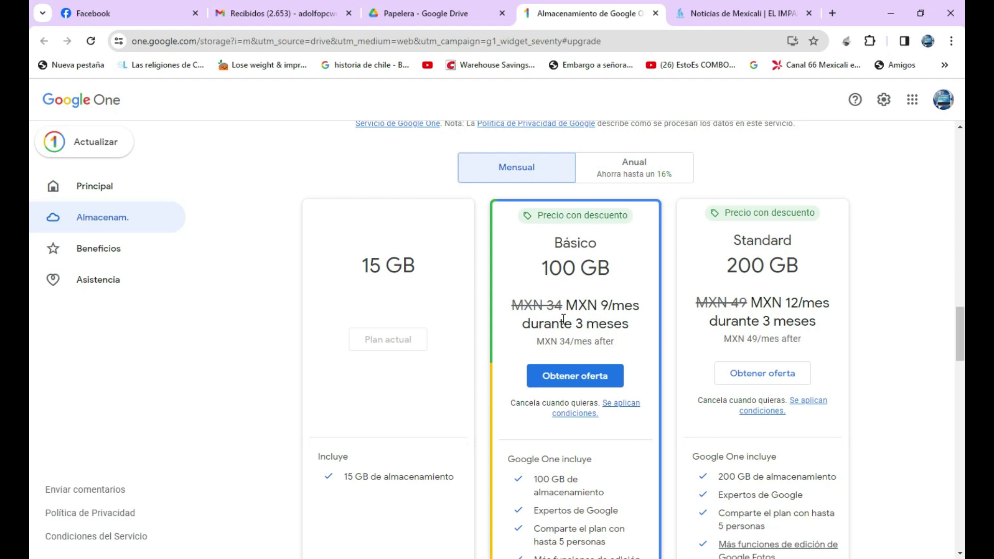
left_click_drag(601, 305, 634, 305)
left_click_drag(530, 324, 641, 328)
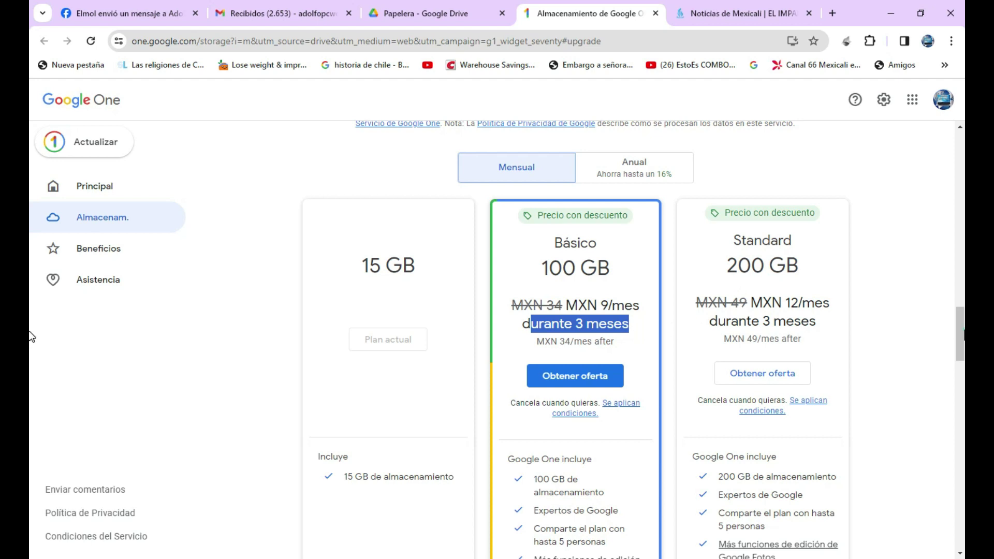
scroll(31, 353, "down", 2)
scroll(32, 355, "down", 9)
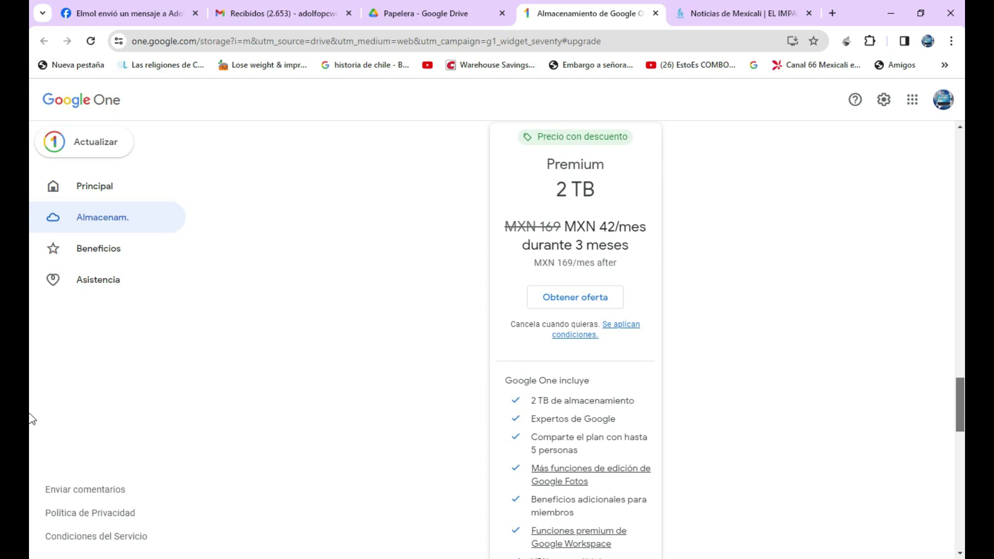
scroll(30, 425, "down", 4)
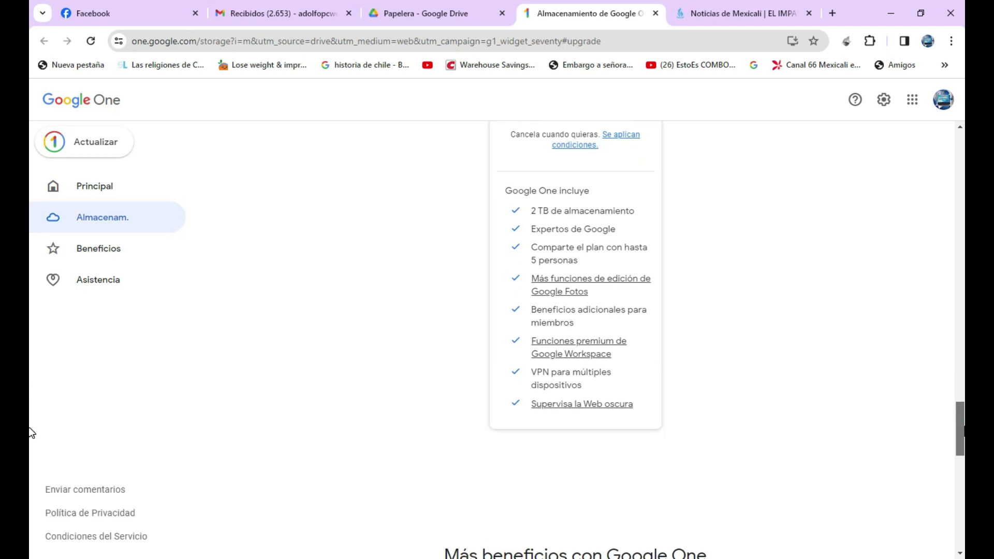
scroll(30, 393, "up", 20)
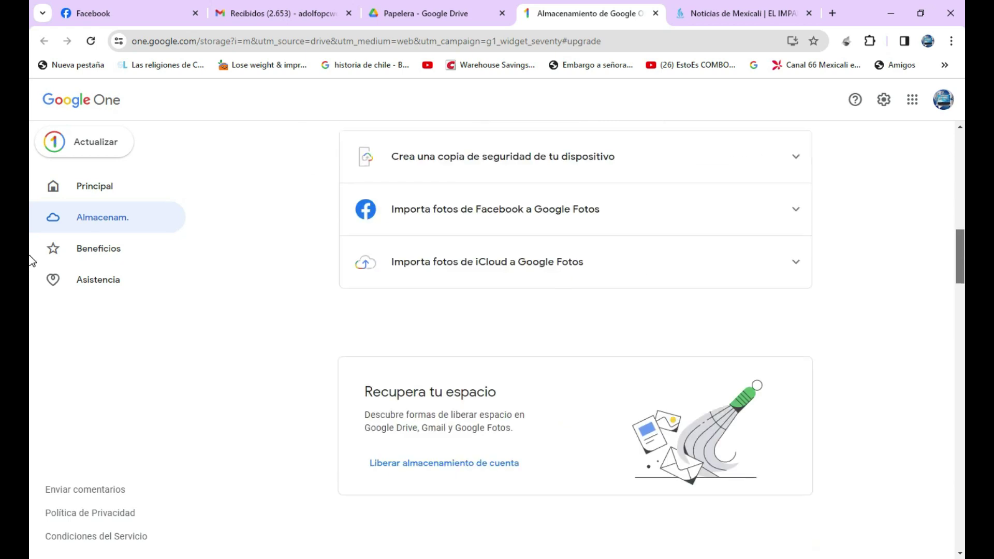
left_click(656, 13)
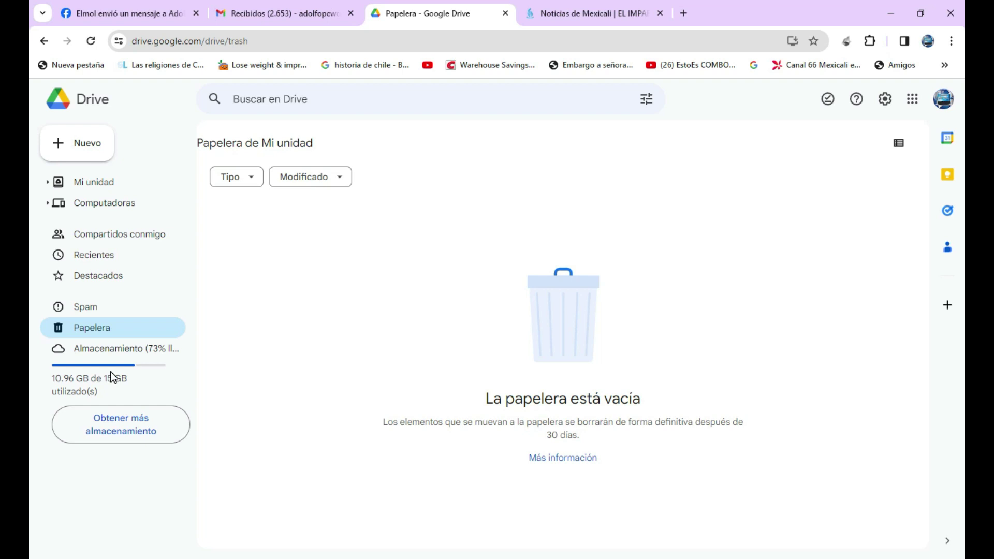
- Return to Mi unidad and view the options for creating or uploading items
left_click(97, 186)
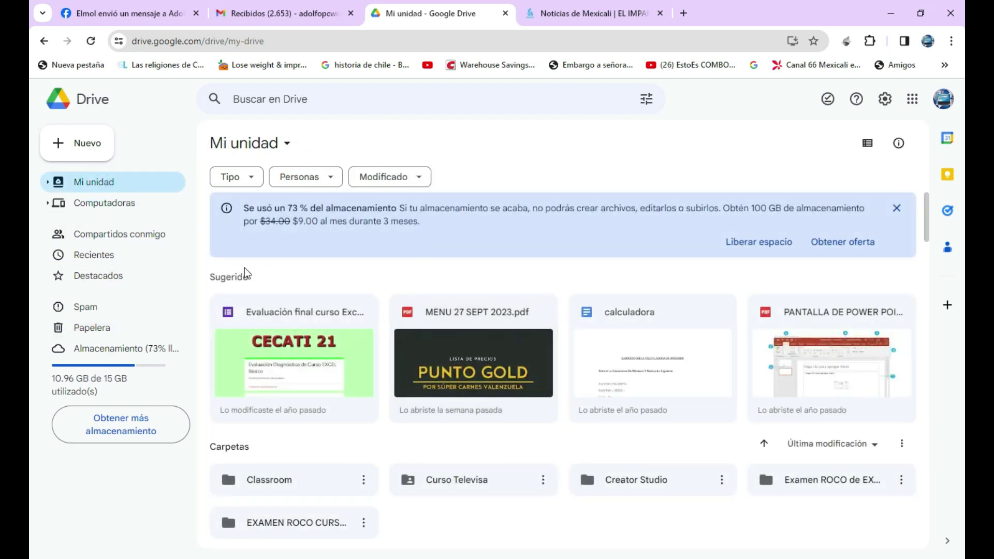
left_click(68, 145)
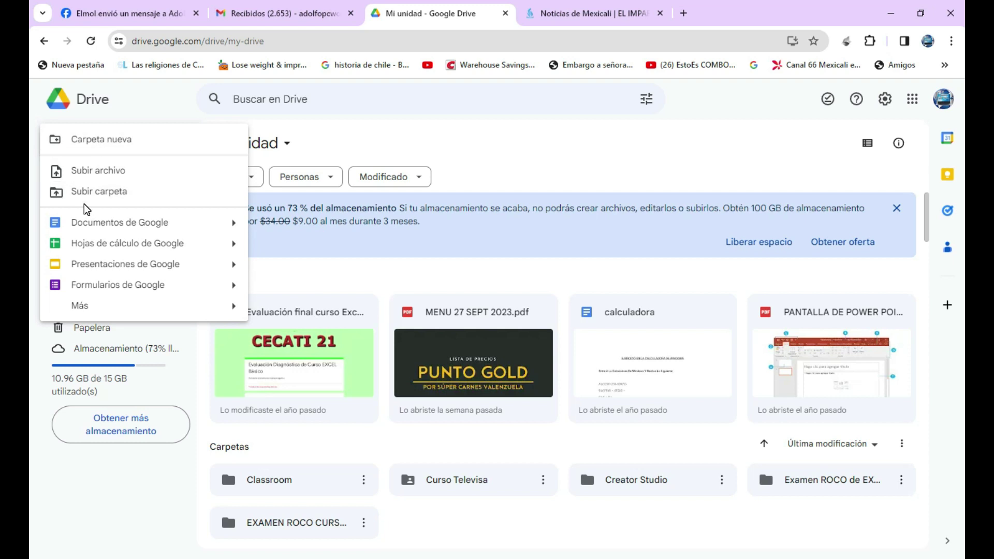
left_click(477, 154)
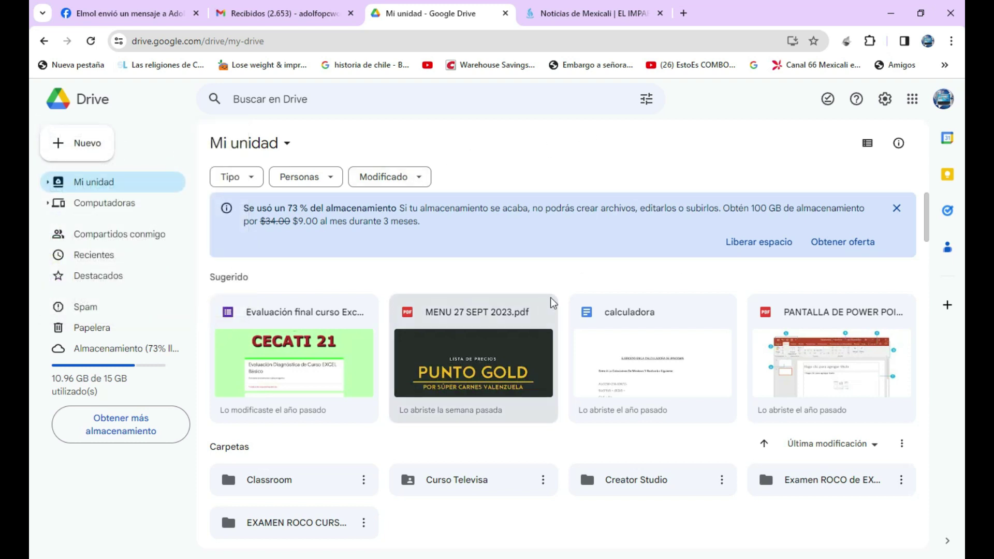
- Upload the desktop file "informacion y mas" to Mi unidad by dropping it into the browser window, and dismiss the upload notice
left_click(920, 13)
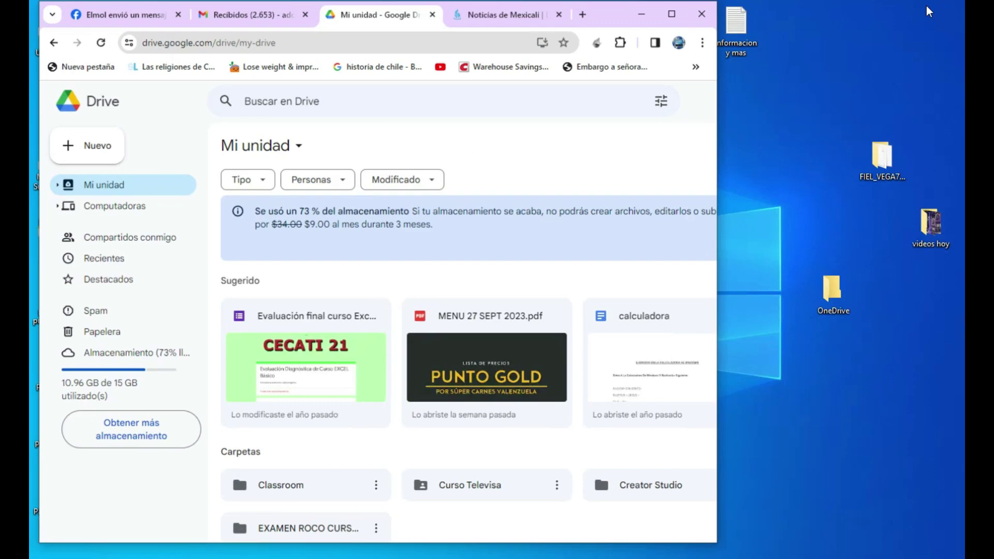
left_click_drag(601, 19, 576, 18)
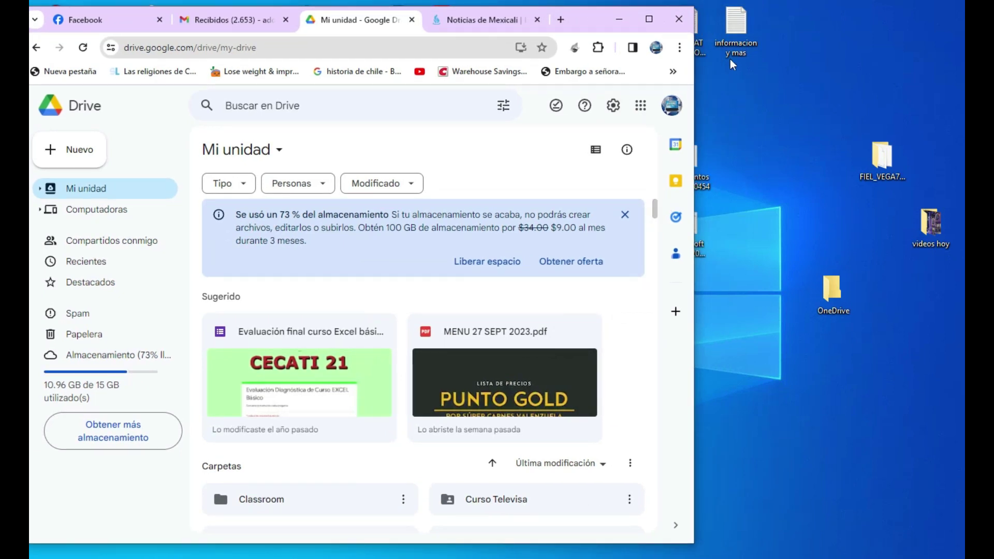
left_click(727, 44)
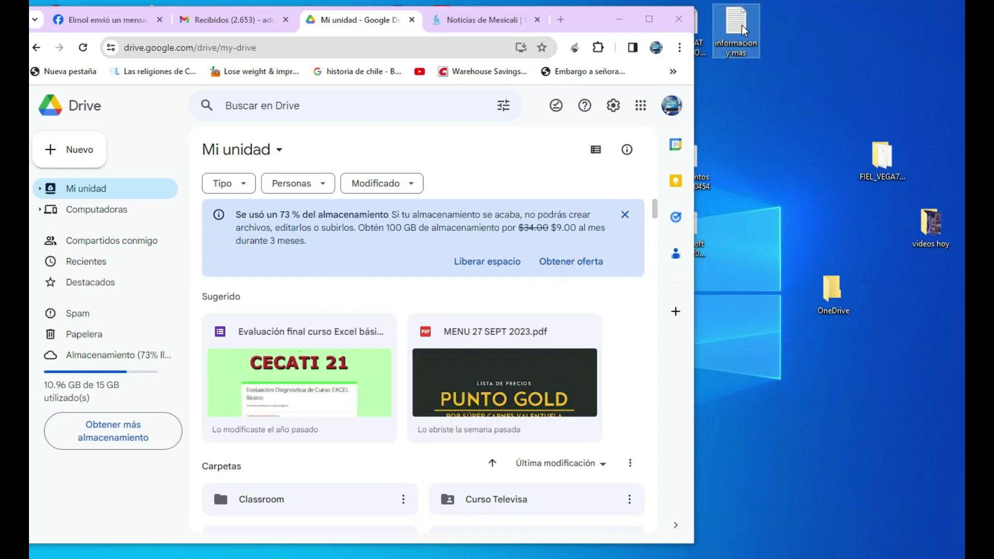
left_click_drag(742, 29, 391, 467)
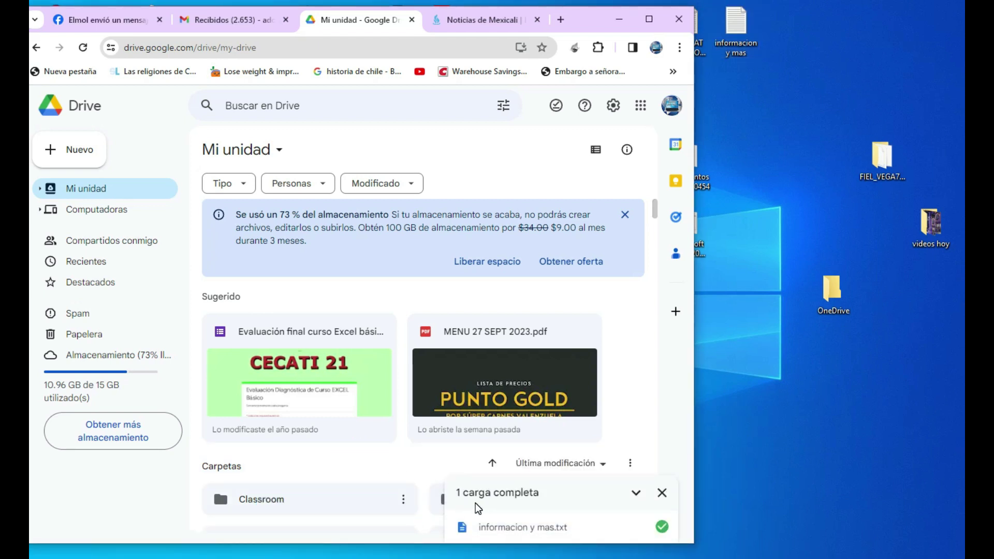
left_click(649, 20)
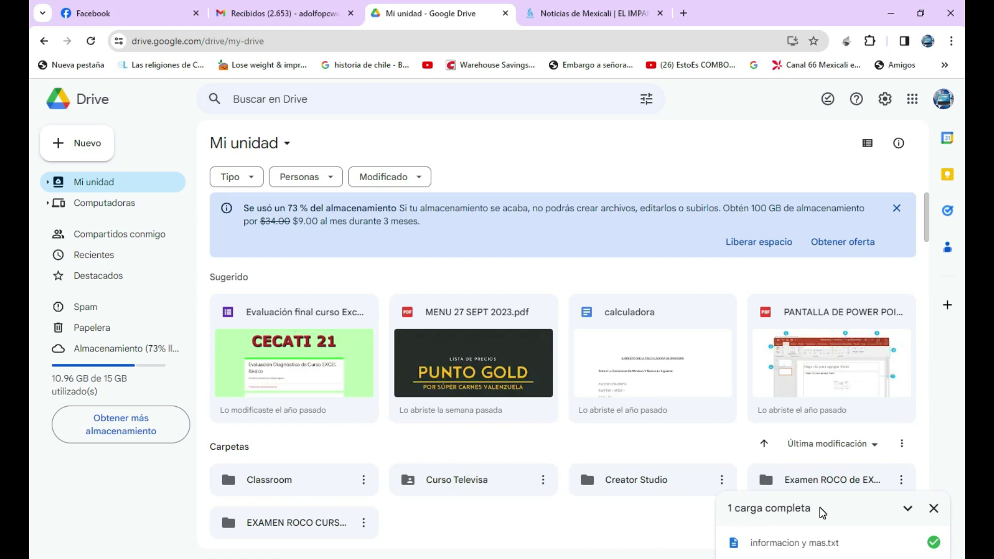
left_click(934, 508)
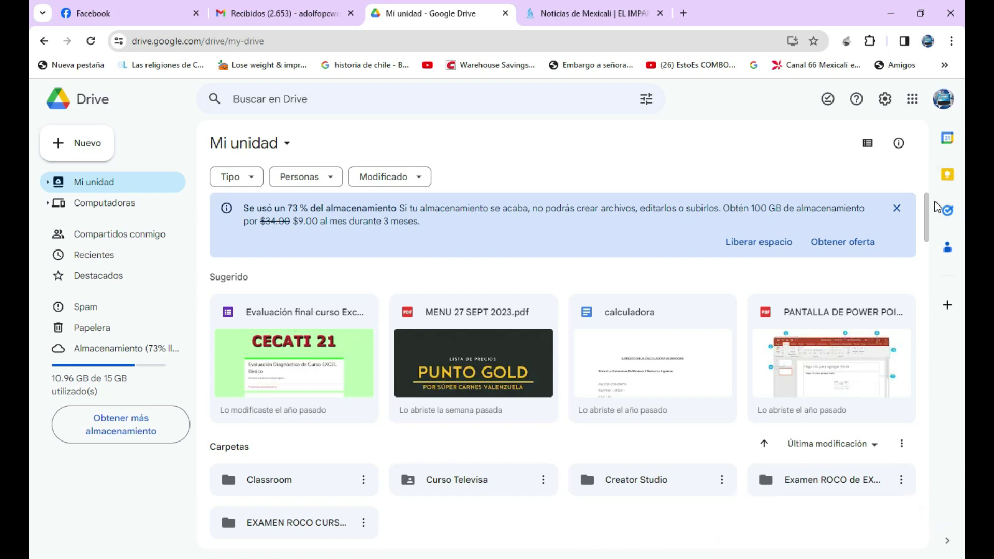
- Locate the uploaded "informacion y mas.txt" among the Mi unidad files and compare it with the original on the desktop
left_click_drag(927, 228, 960, 393)
left_click_drag(30, 396, 31, 520)
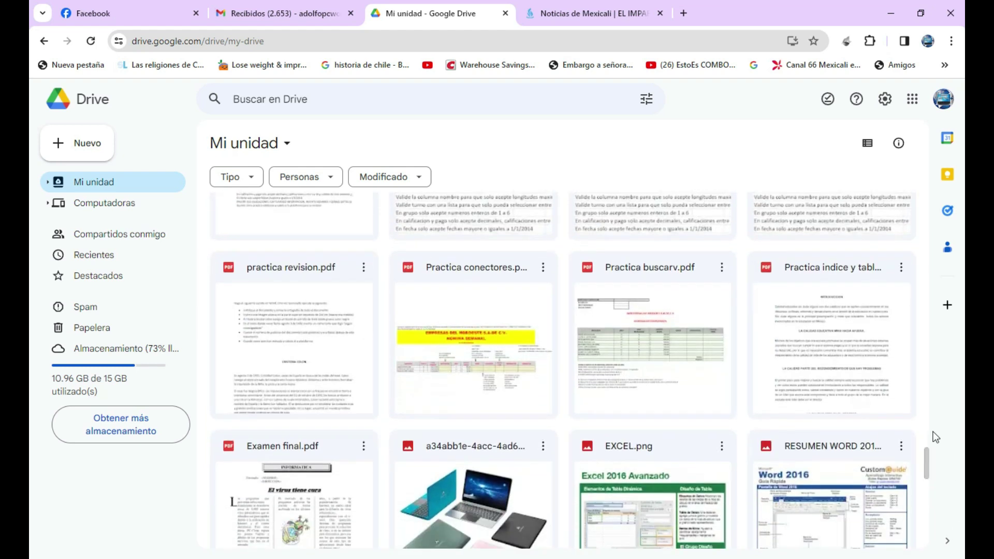
left_click_drag(927, 459, 926, 531)
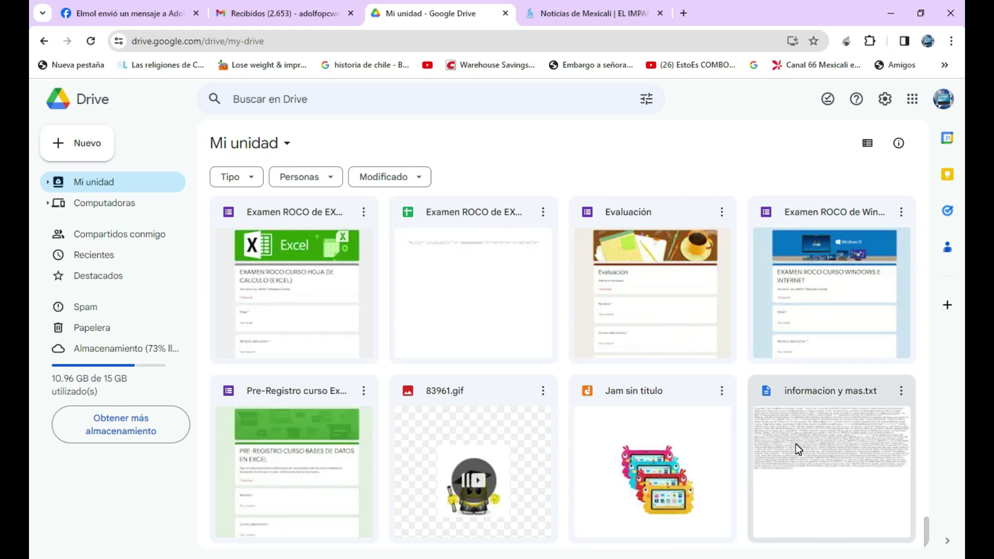
left_click(920, 13)
left_click_drag(880, 155, 902, 147)
left_click_drag(727, 30, 730, 193)
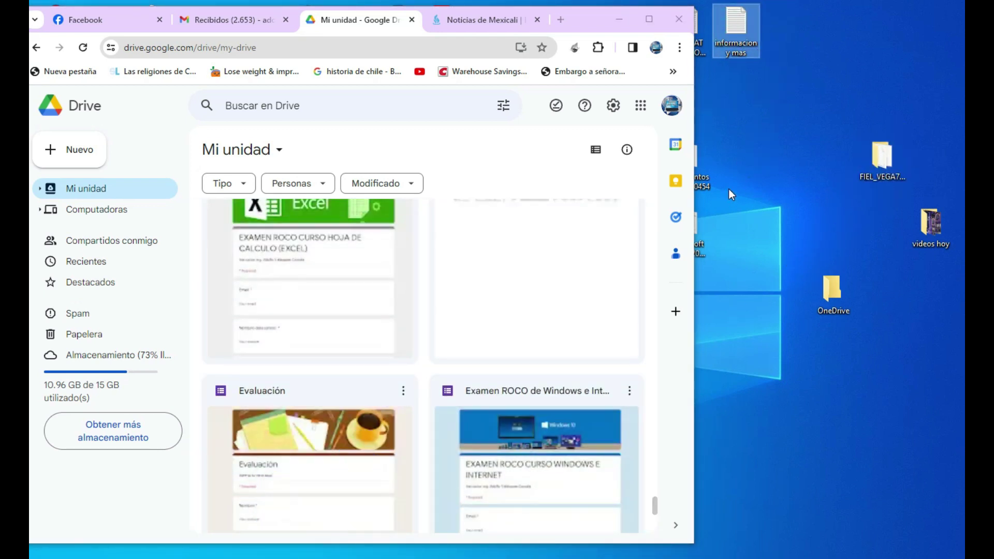
left_click(648, 20)
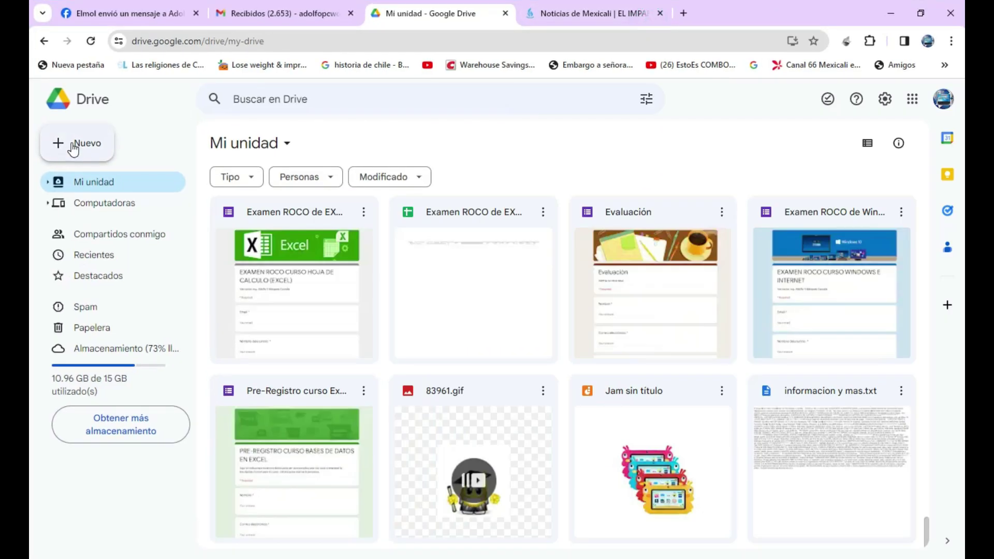
- Examine the types of new items Drive can create, including the additional Google applications
left_click(72, 148)
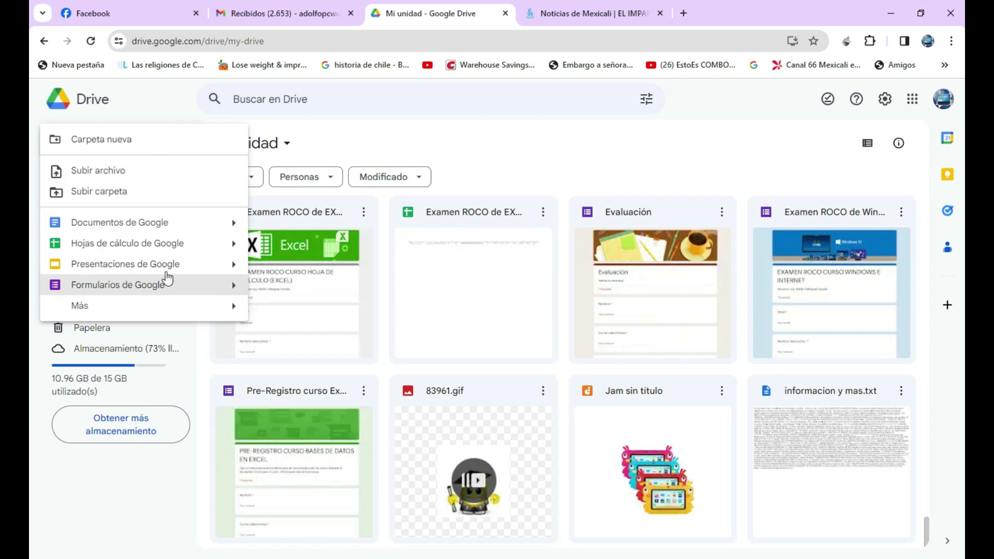
mouse_move(228, 306)
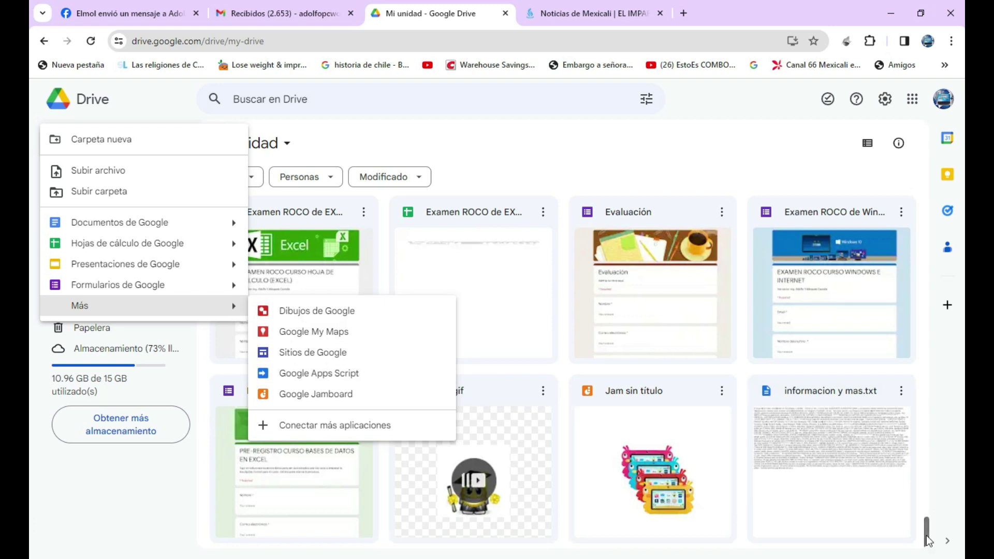
- Download the suggested document "calculadora" from Mi unidad to the computer as a Word file
scroll(929, 540, "up", 15)
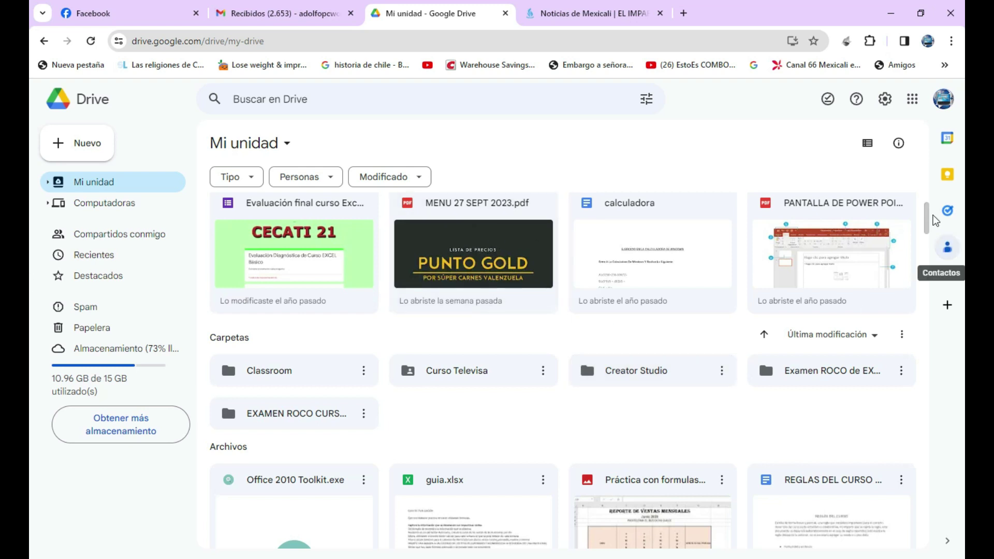
left_click_drag(927, 215, 937, 367)
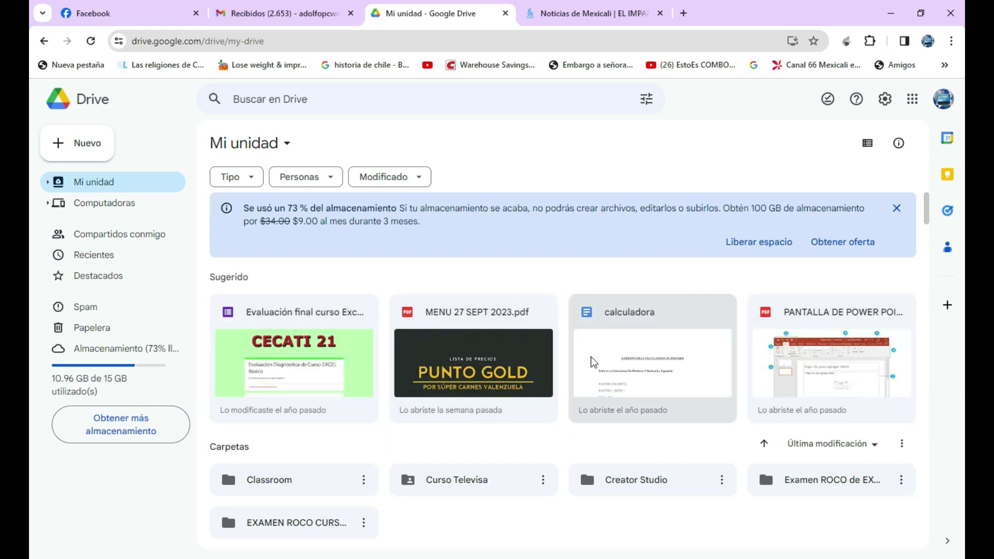
left_click(651, 350)
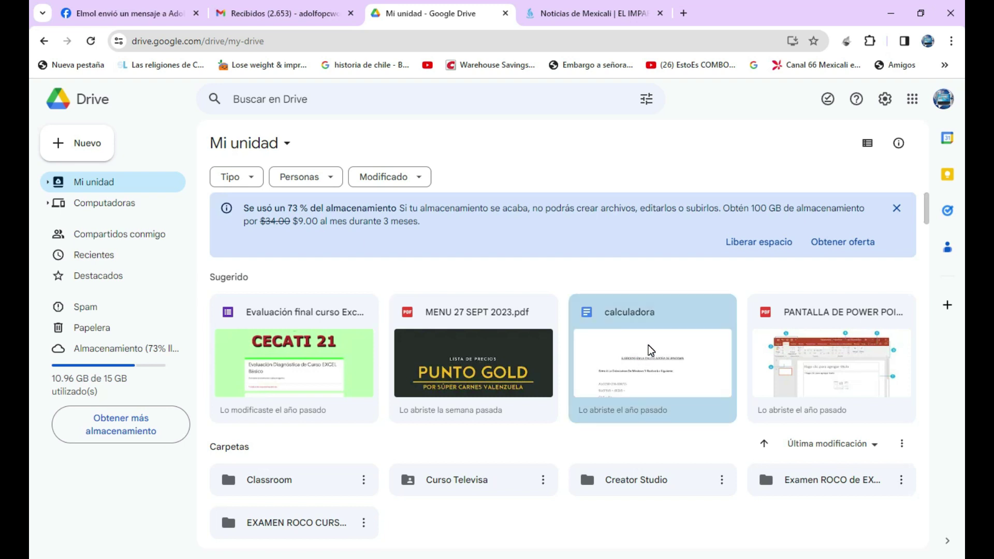
right_click(648, 346)
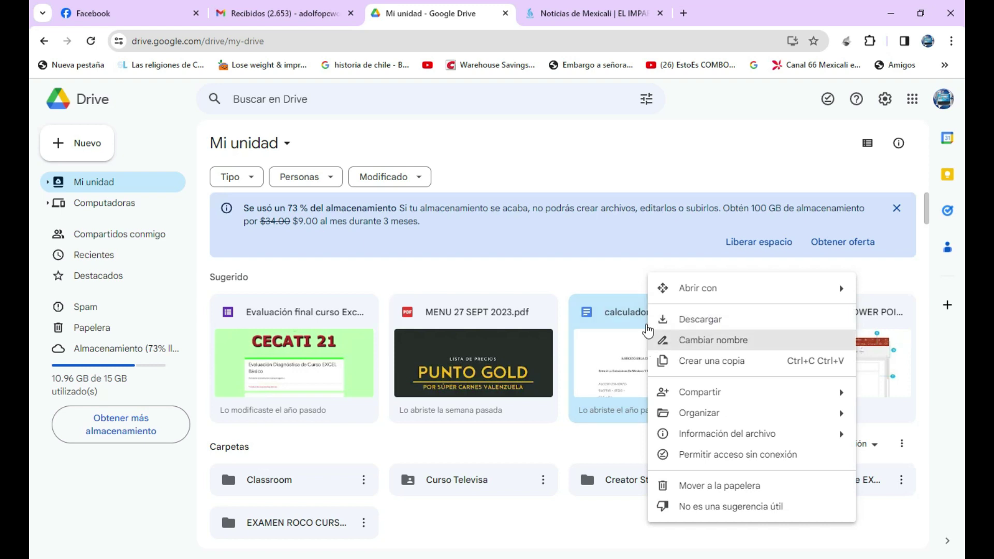
left_click(690, 324)
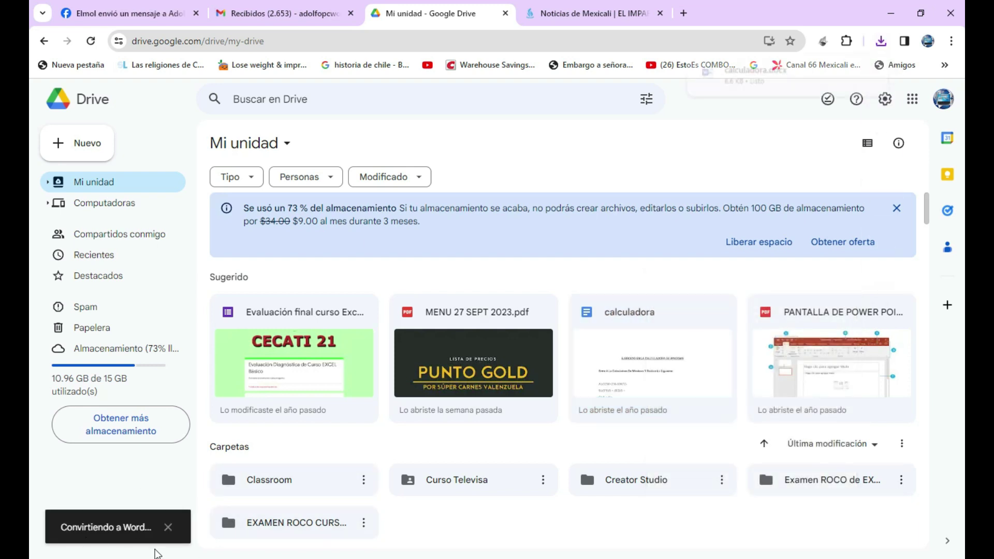
mouse_move(738, 77)
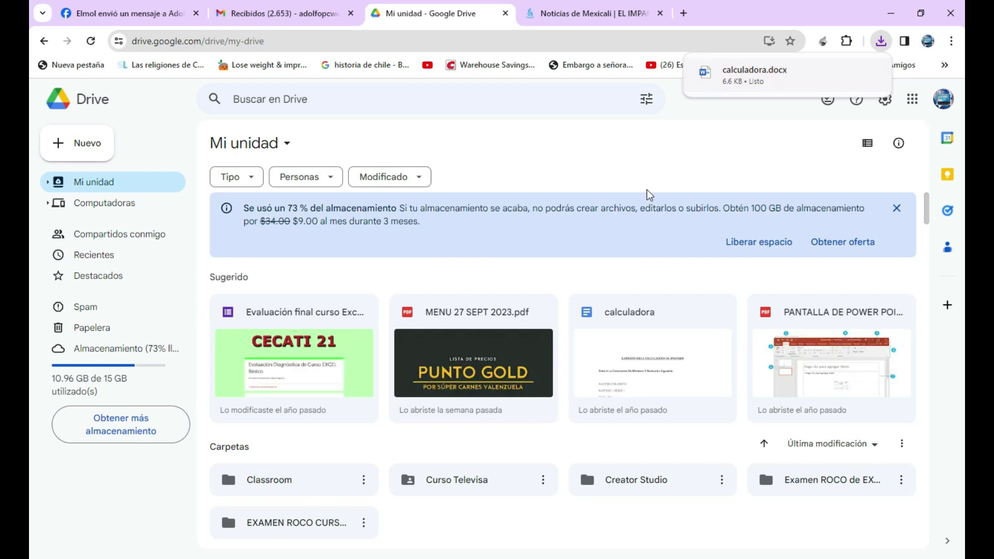
- Locate the downloaded "calculadora" file in the Descargas folder of File Explorer, then return to Drive
left_click(845, 72)
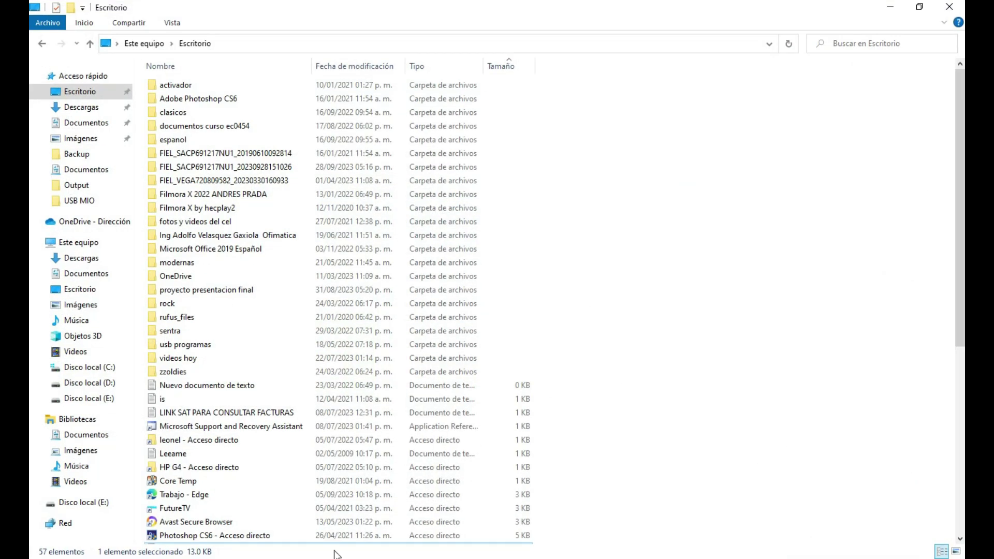
left_click(86, 107)
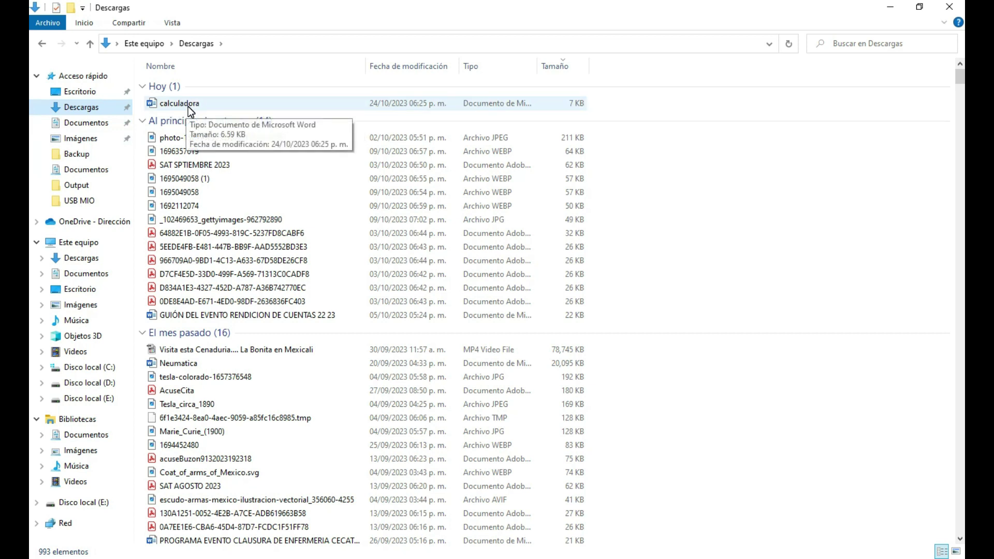
left_click(894, 8)
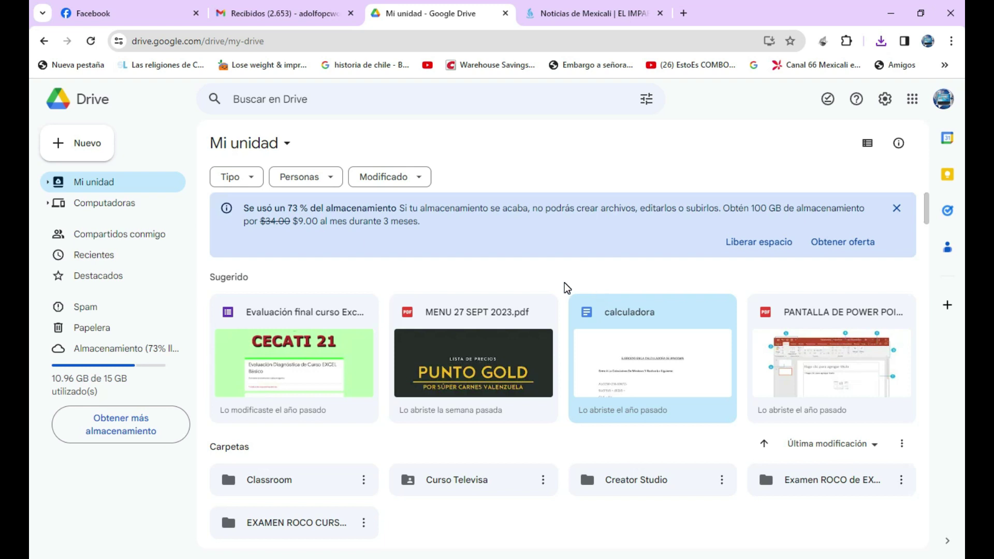
- Create a new folder named "RESPALDO DE MI CELULAR" in Mi unidad
left_click(85, 141)
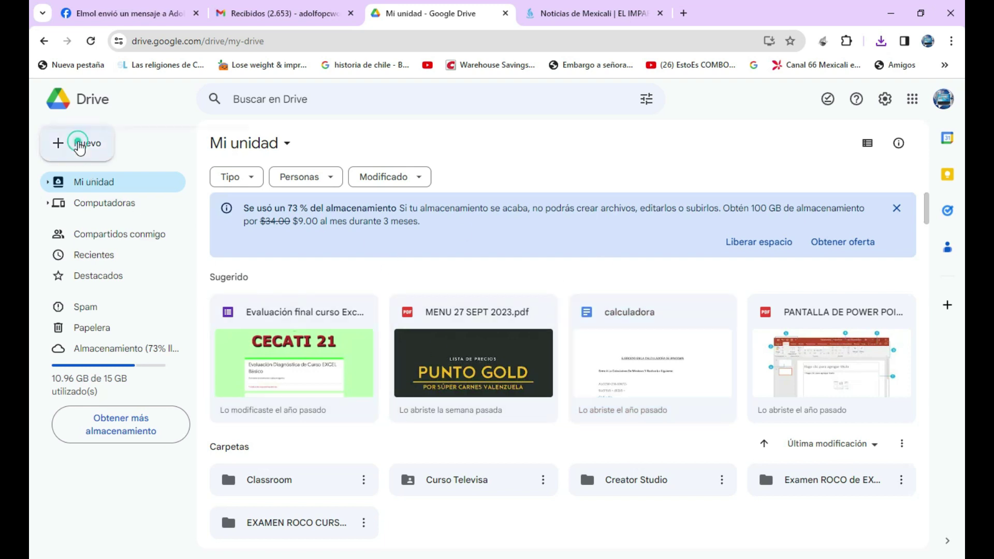
left_click(101, 140)
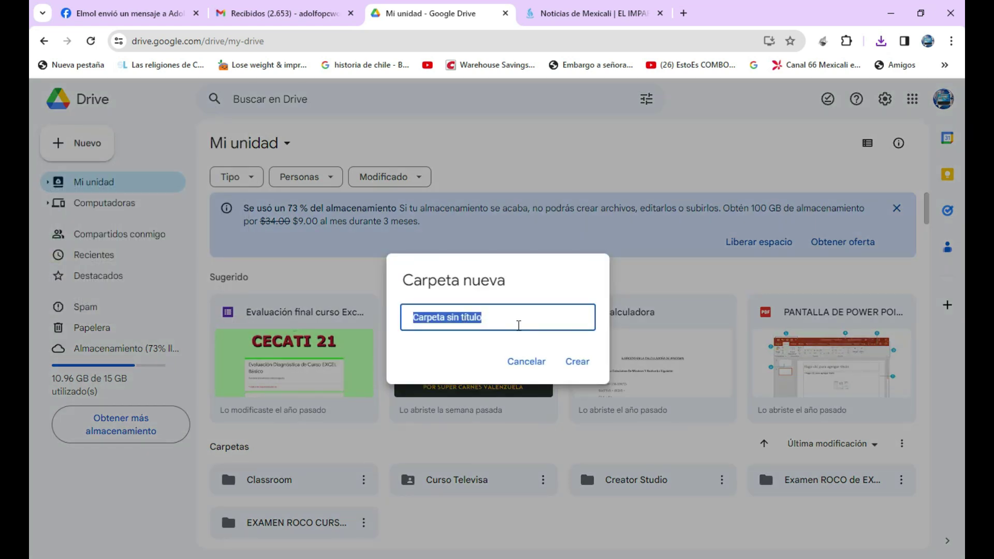
type("RESPALDO DE MI CELULAR")
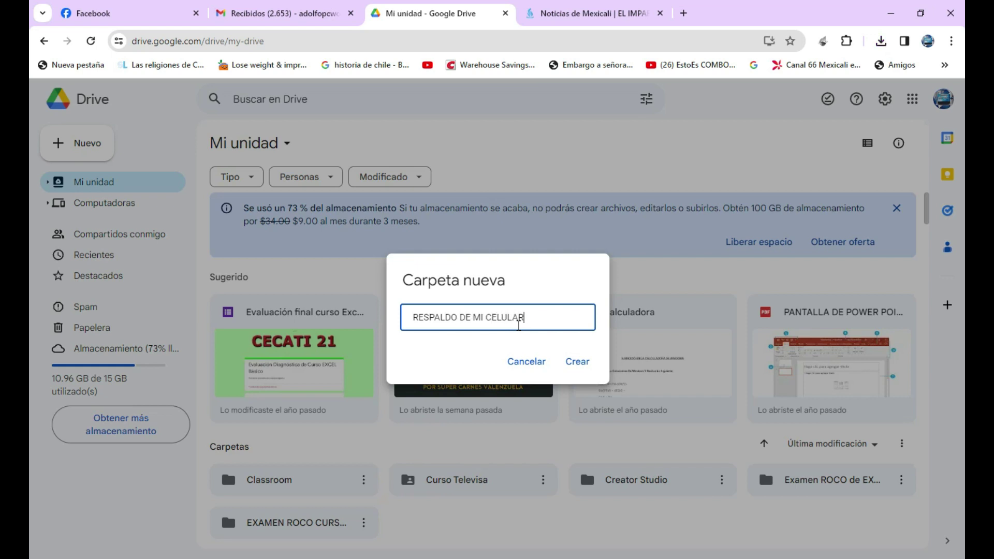
left_click(569, 361)
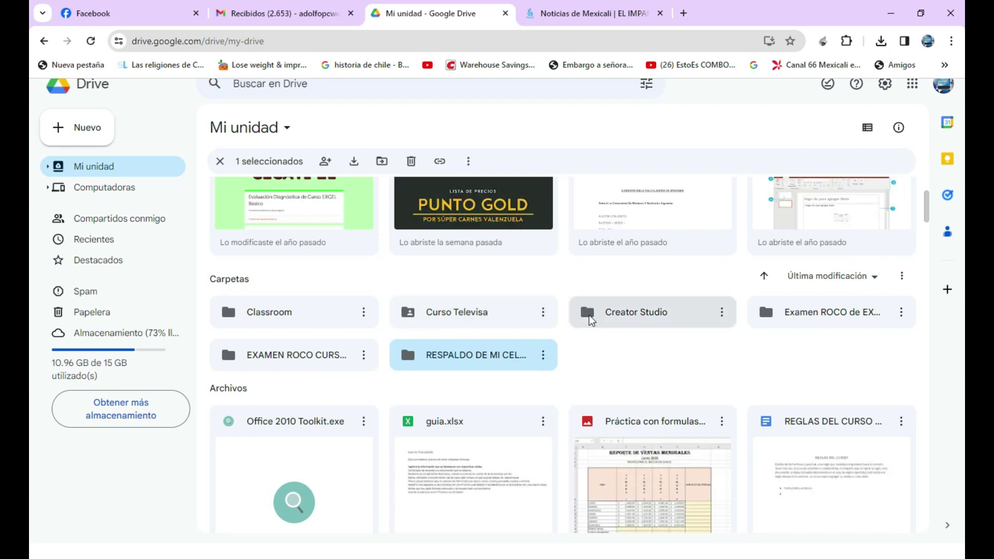
- Examine the actions available for the "RESPALDO DE MI CELULAR" folder, including the sharing option, and leave it deselected
left_click(545, 357)
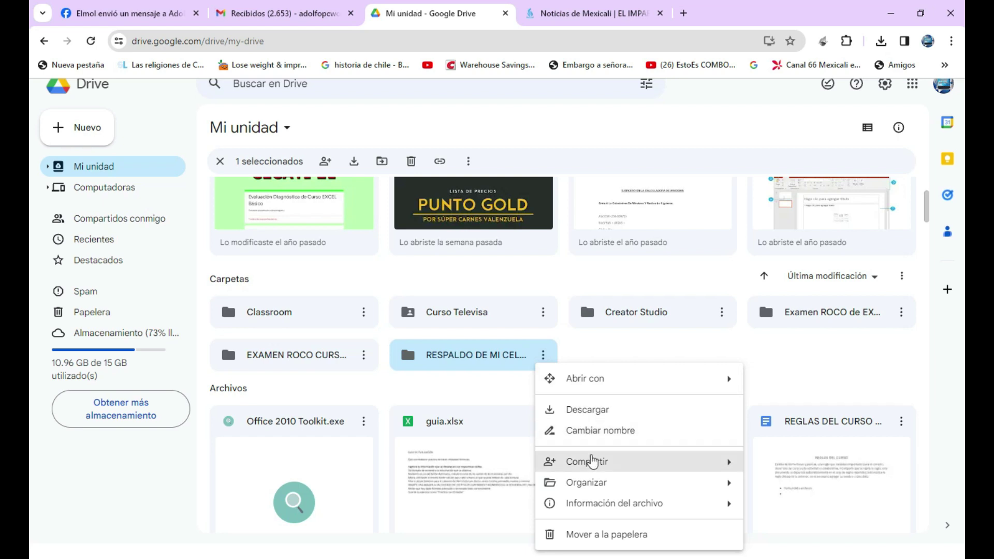
mouse_move(590, 461)
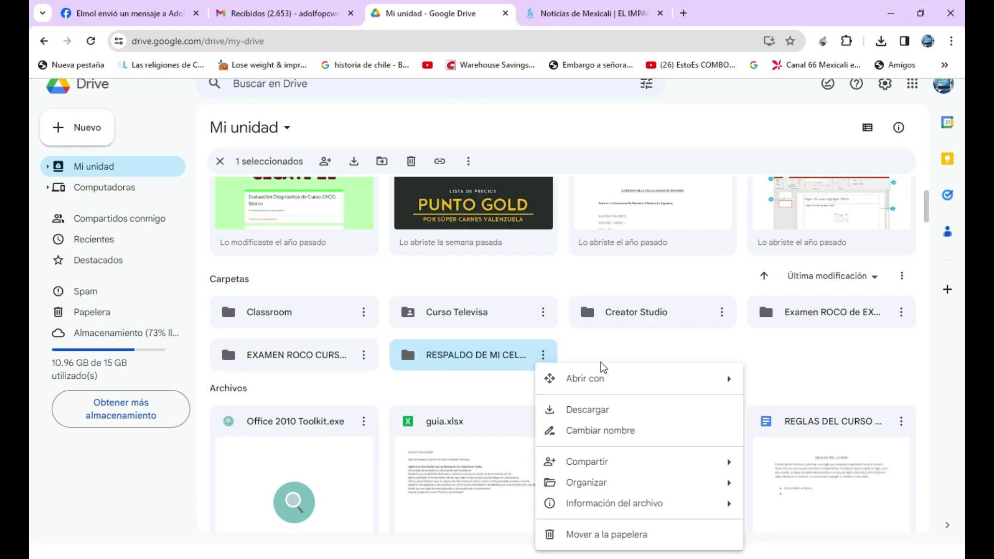
left_click(796, 353)
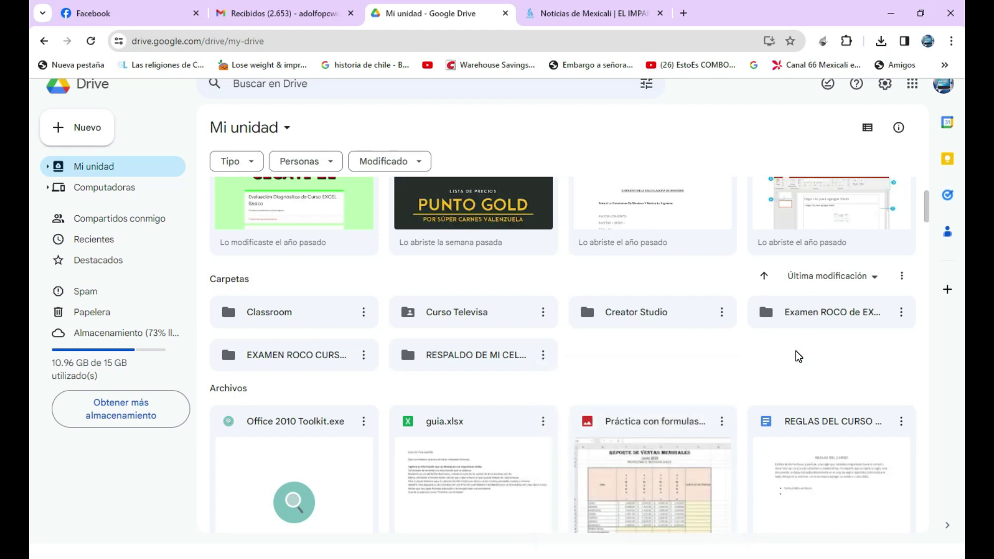